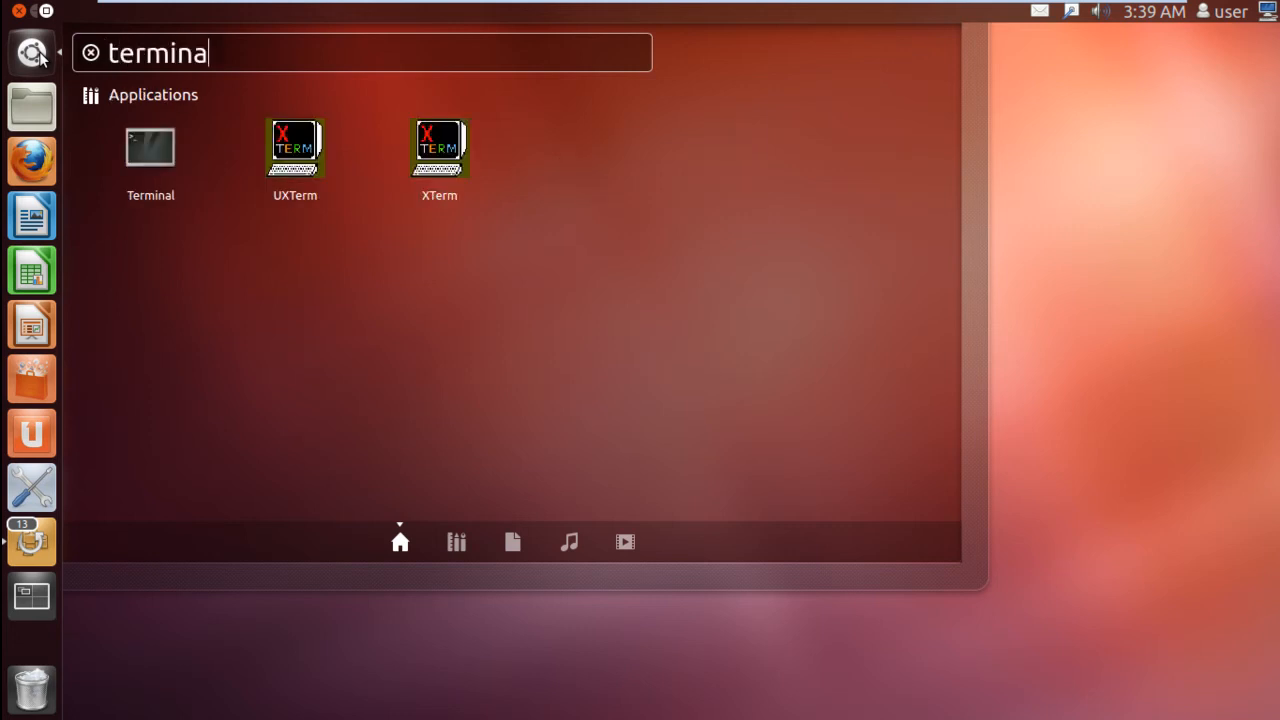
- Launch the Terminal application from the Dash search for 'termina'
key(Return)
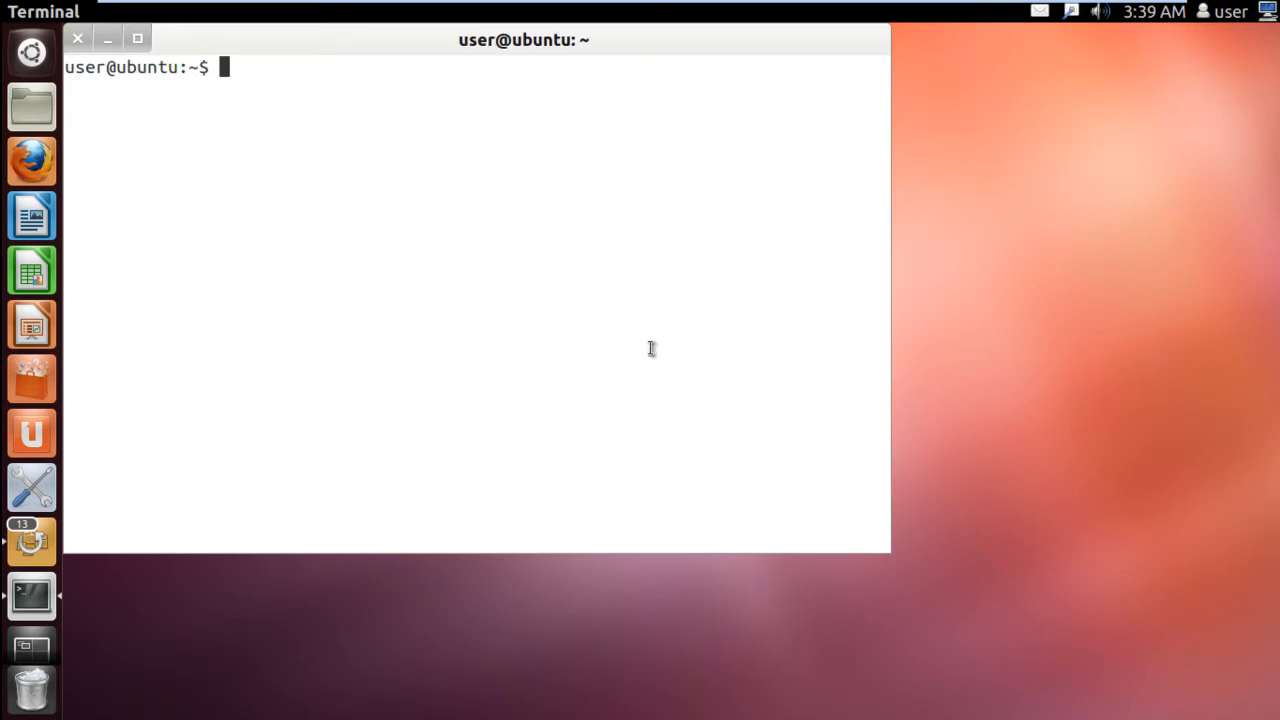
text(fr)
text(ee)
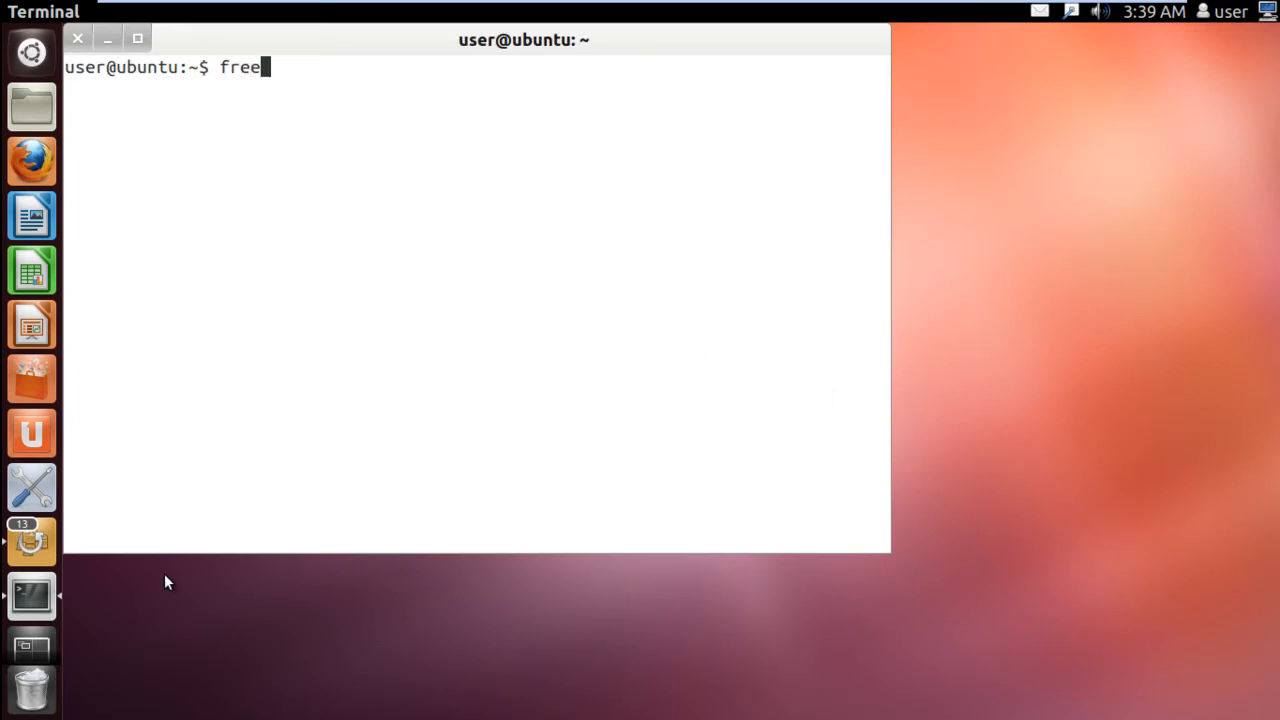
- Run 'free' to print the memory and swap usage table
key(Return)
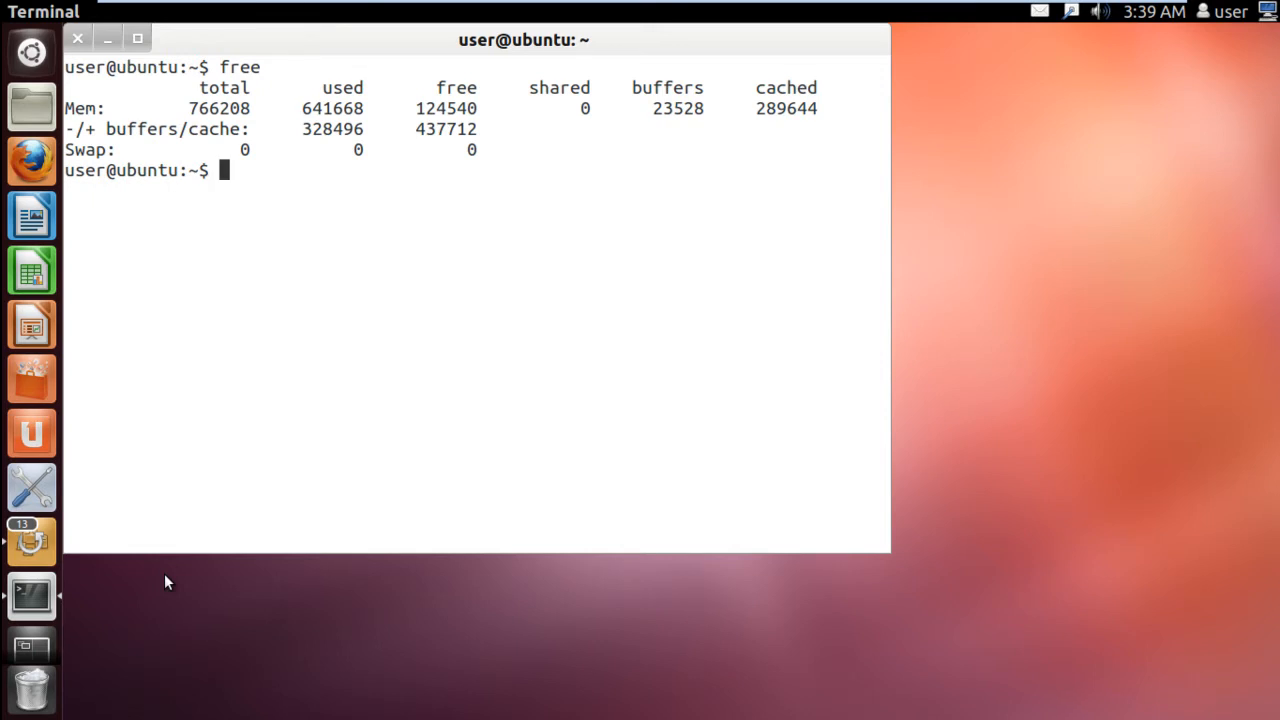
text(free -)
text(b)
- Show memory usage in bytes, kilobytes and megabytes with 'free -b', '-k' and '-m'
key(Return)
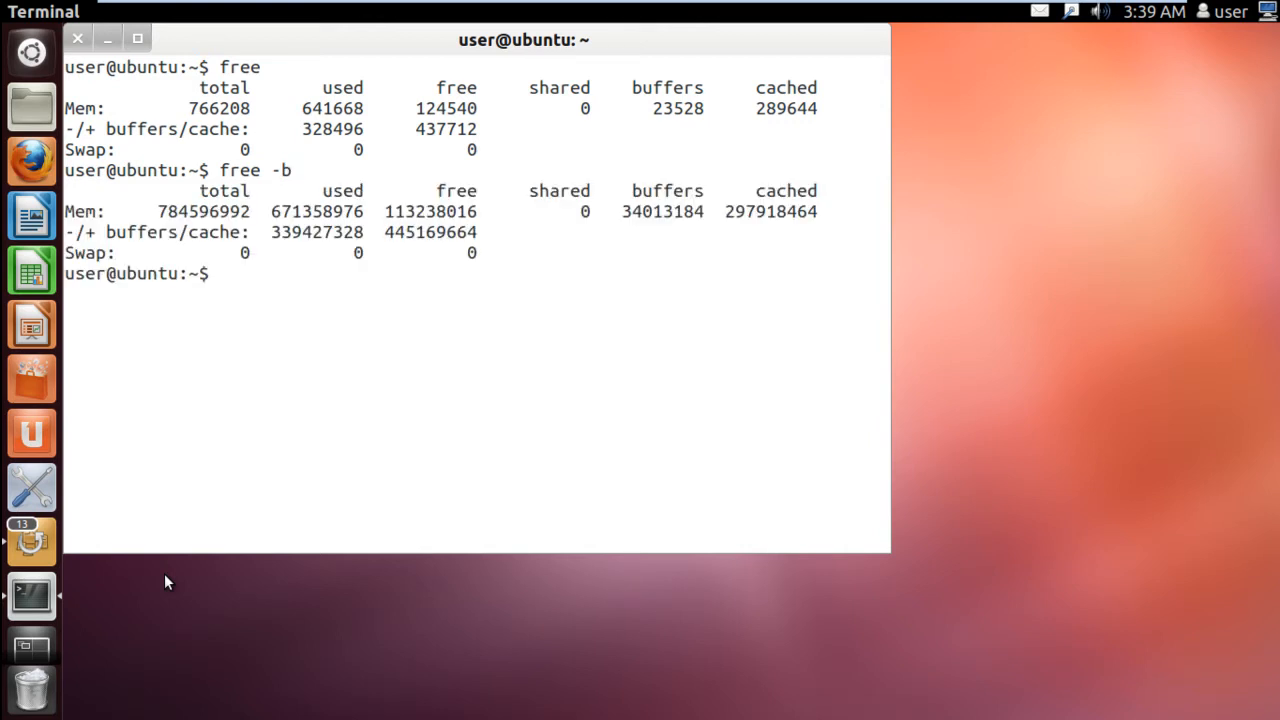
text(free )
text(-k)
key(Return)
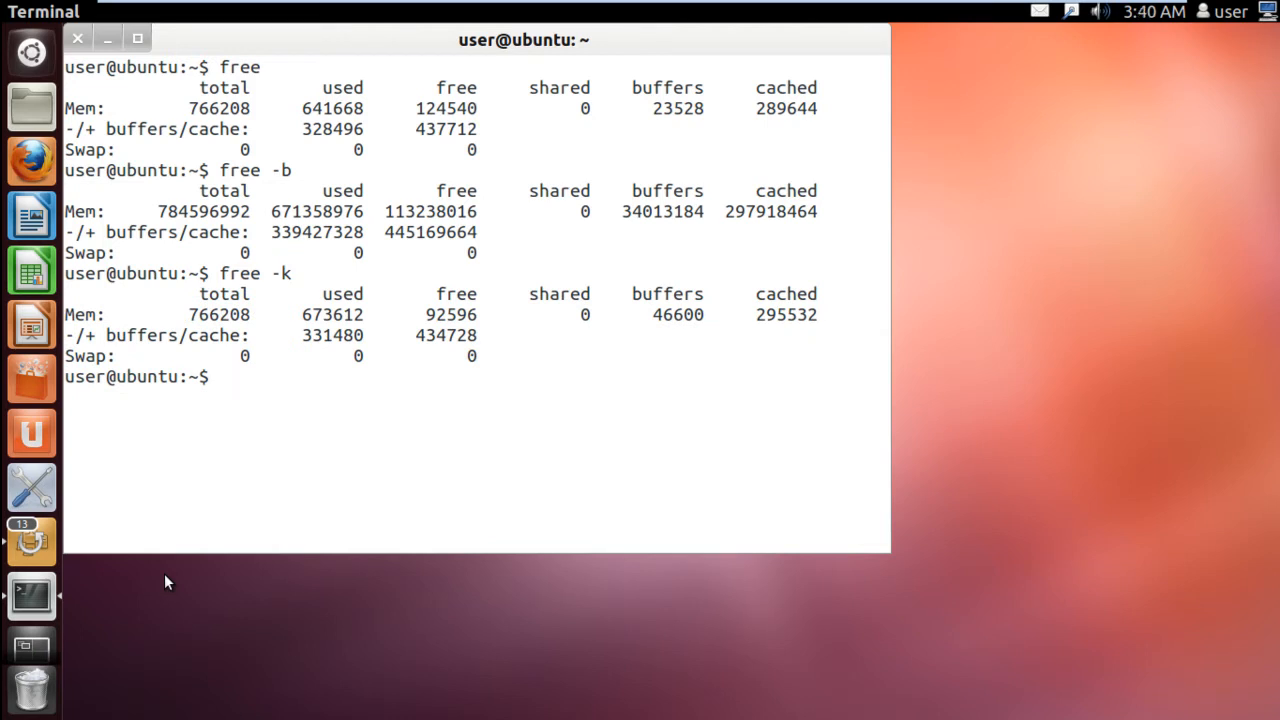
text(free -)
text(m)
key(Return)
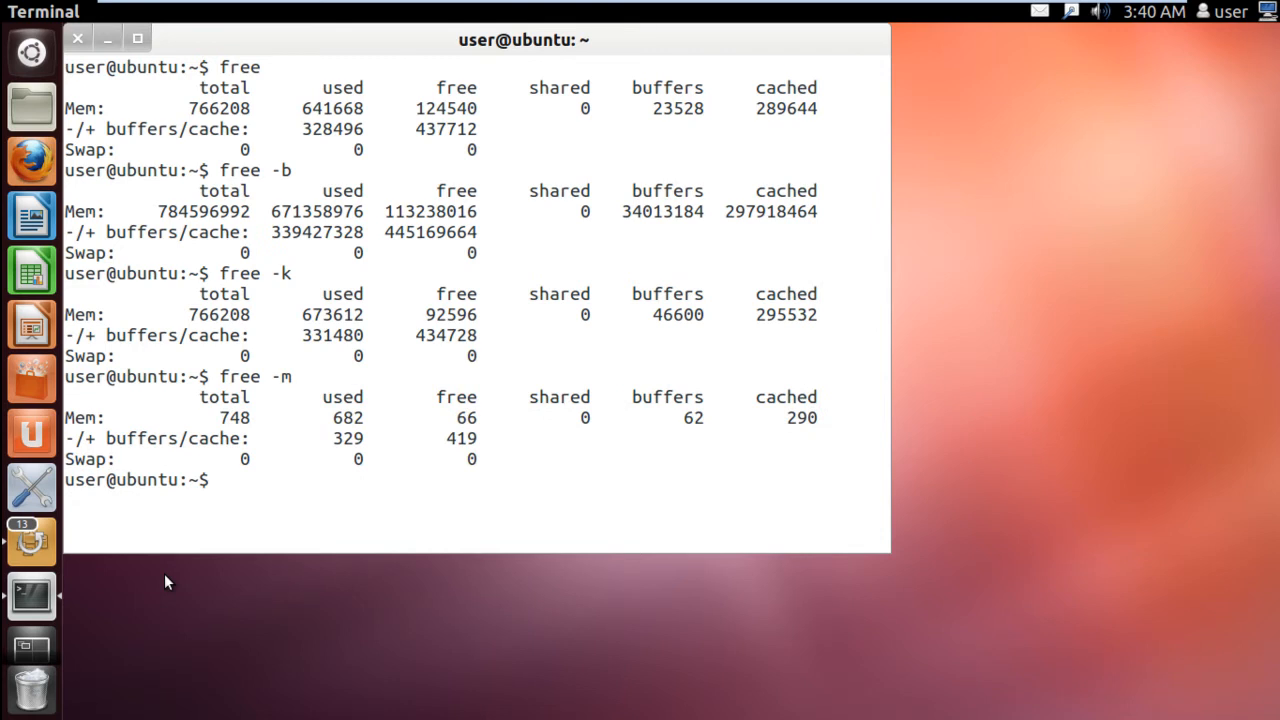
text(free -)
text(o)
- Run 'free -o' to show the old-format table without the buffers/cache row
key(Return)
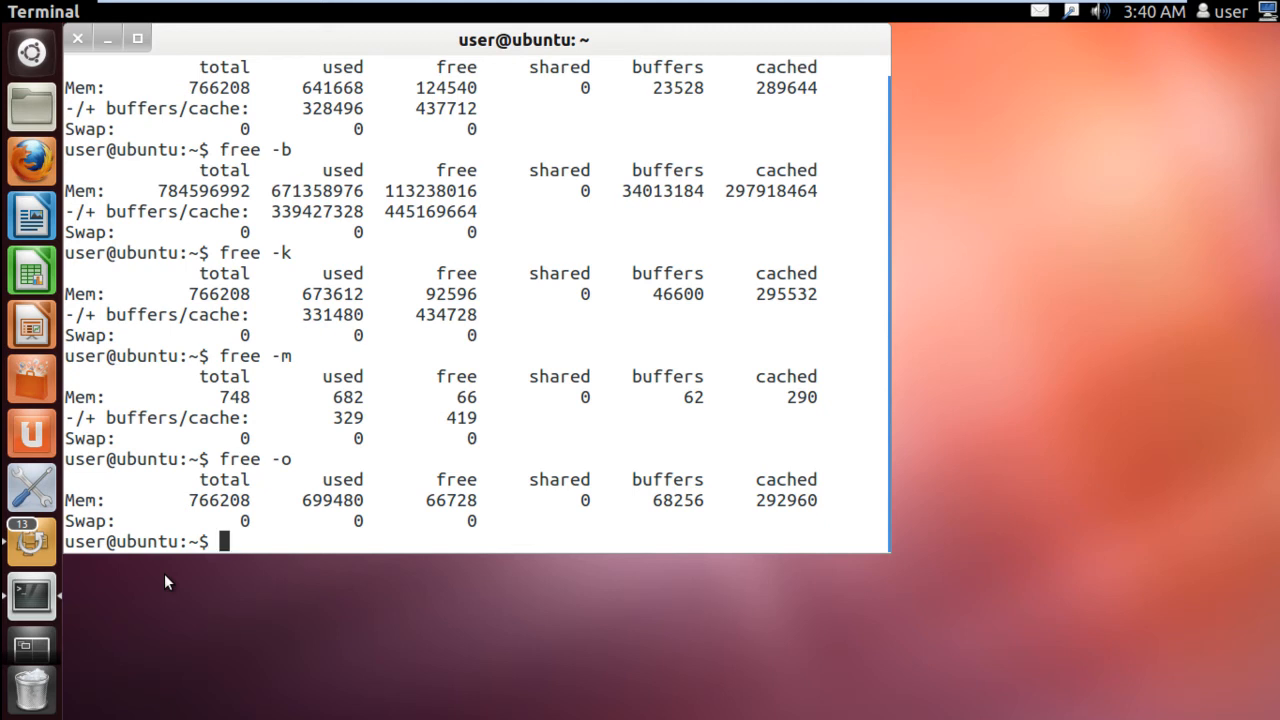
text(free -s)
text(1)
- Run 'free -s1' to refresh the table every second, then interrupt it with Ctrl+C
key(Return)
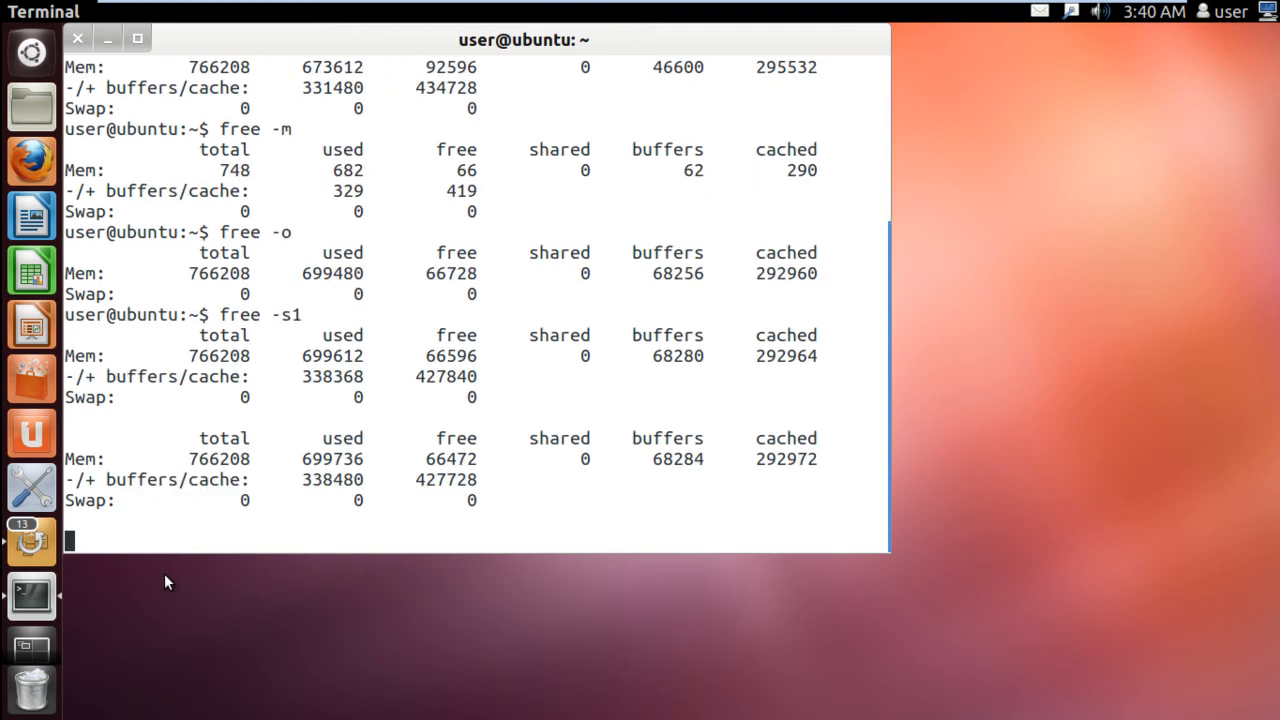
key(ctrl+c)
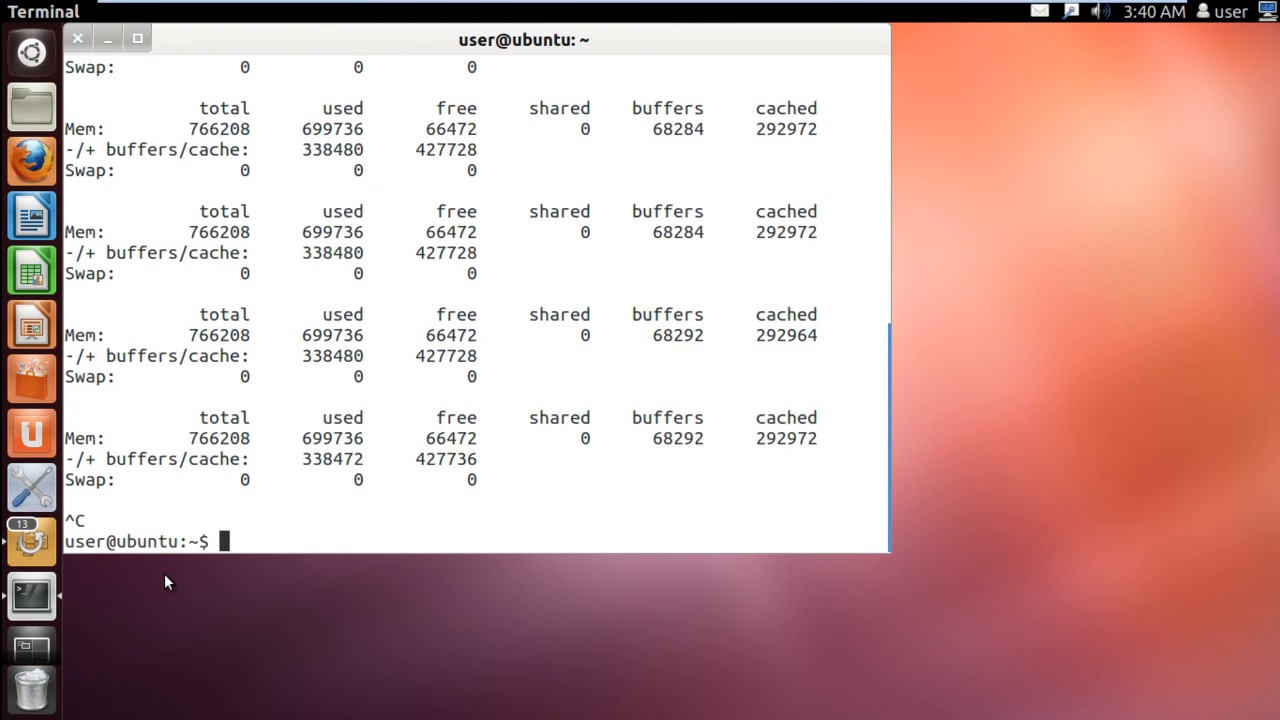
text(free)
text( -V)
- Run 'free -V' to print the procps version 3.2.8
key(Return)
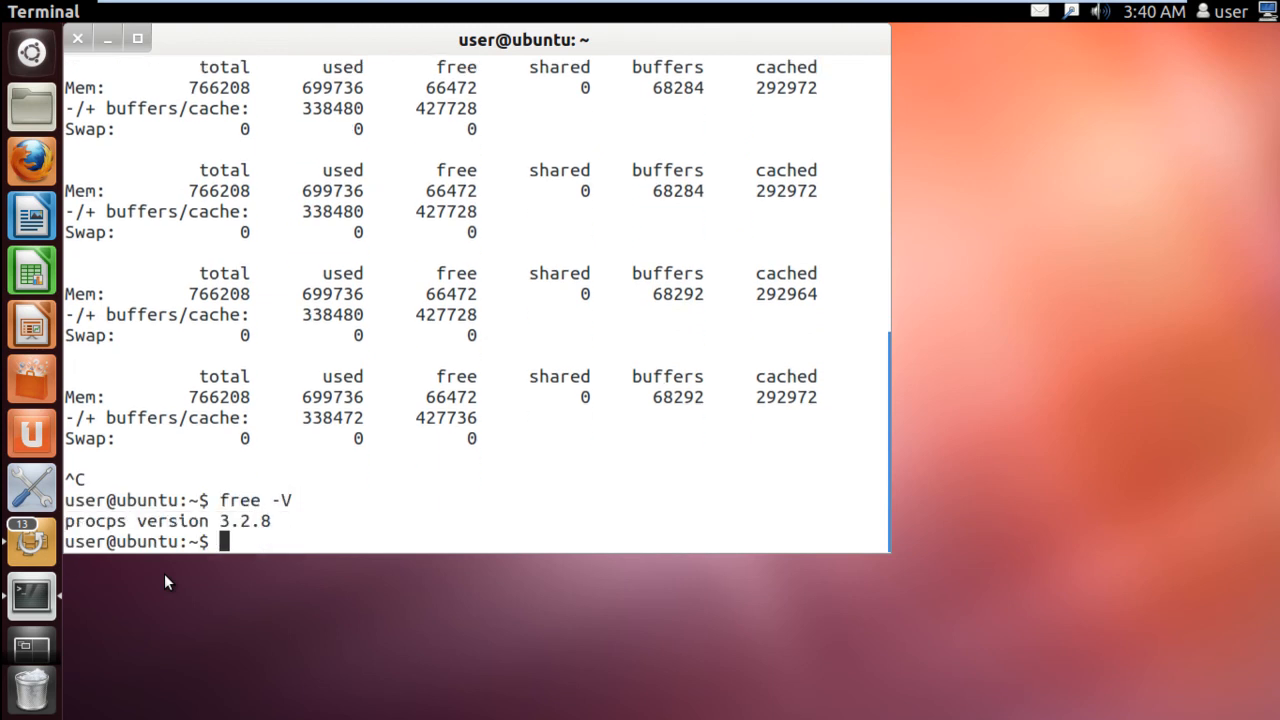